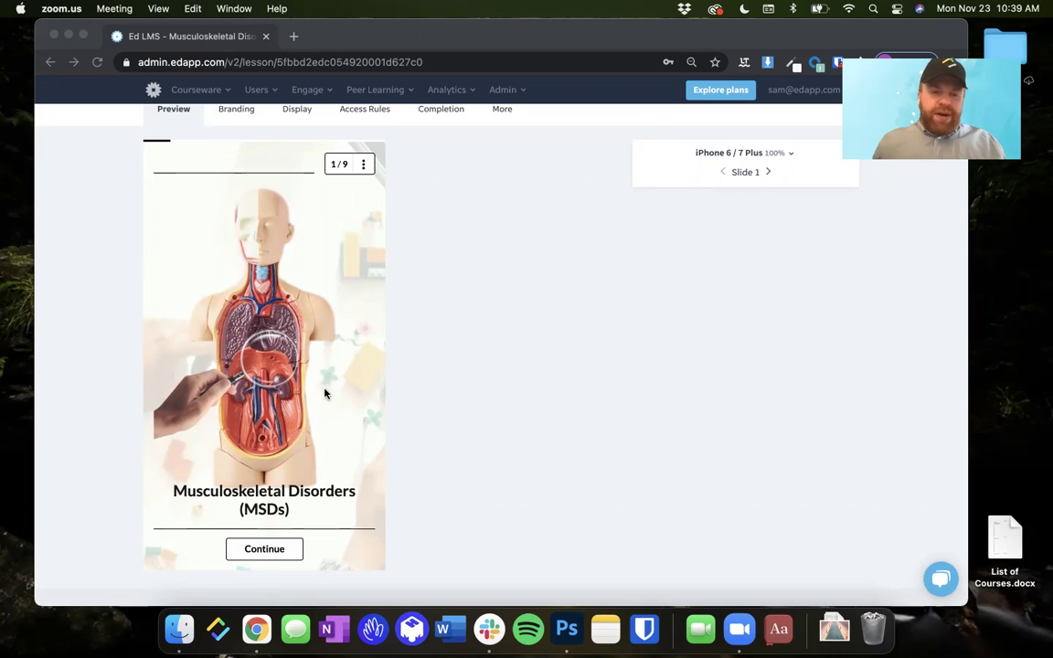
- Open the Musculoskeletal Disorders (MSDs) lesson's content for editing
left_click(434, 323)
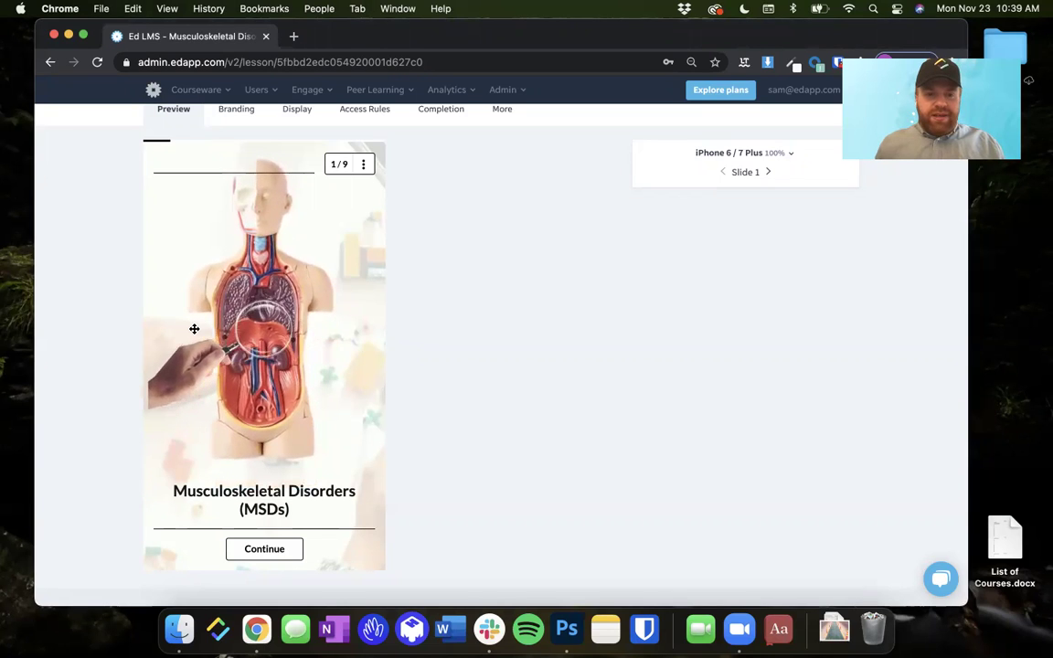
scroll(229, 402, "up", 3)
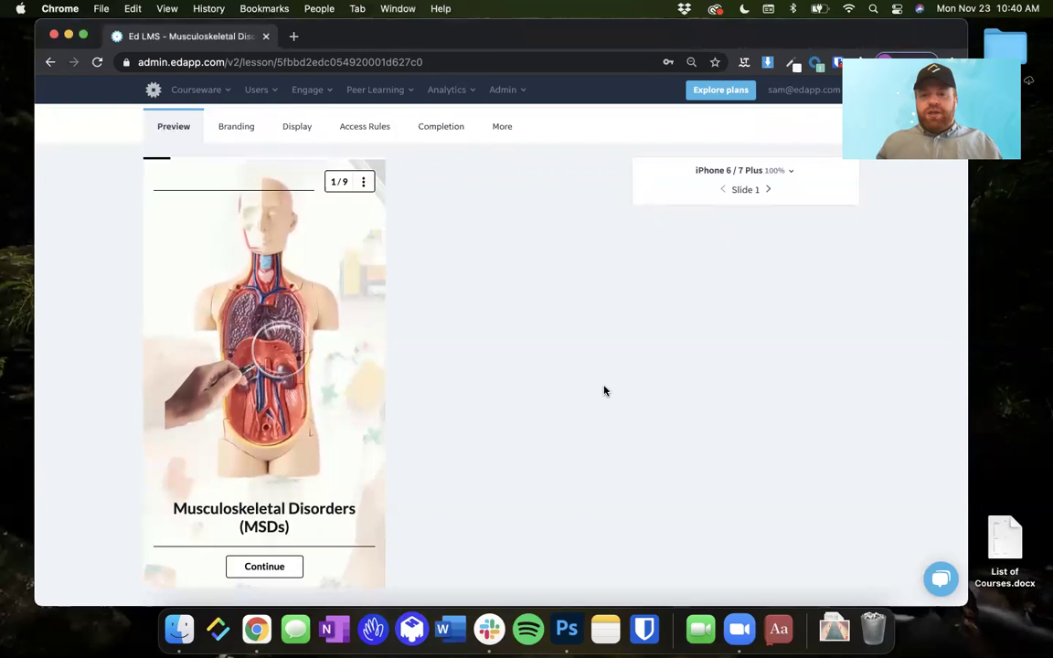
scroll(606, 391, "up", 4)
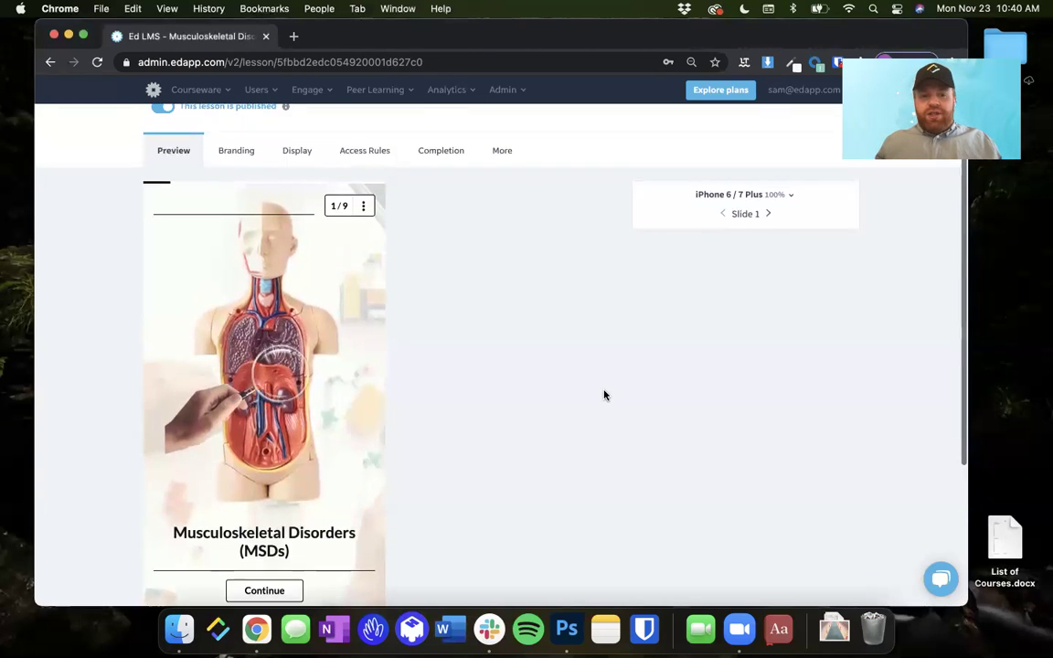
scroll(604, 394, "up", 3)
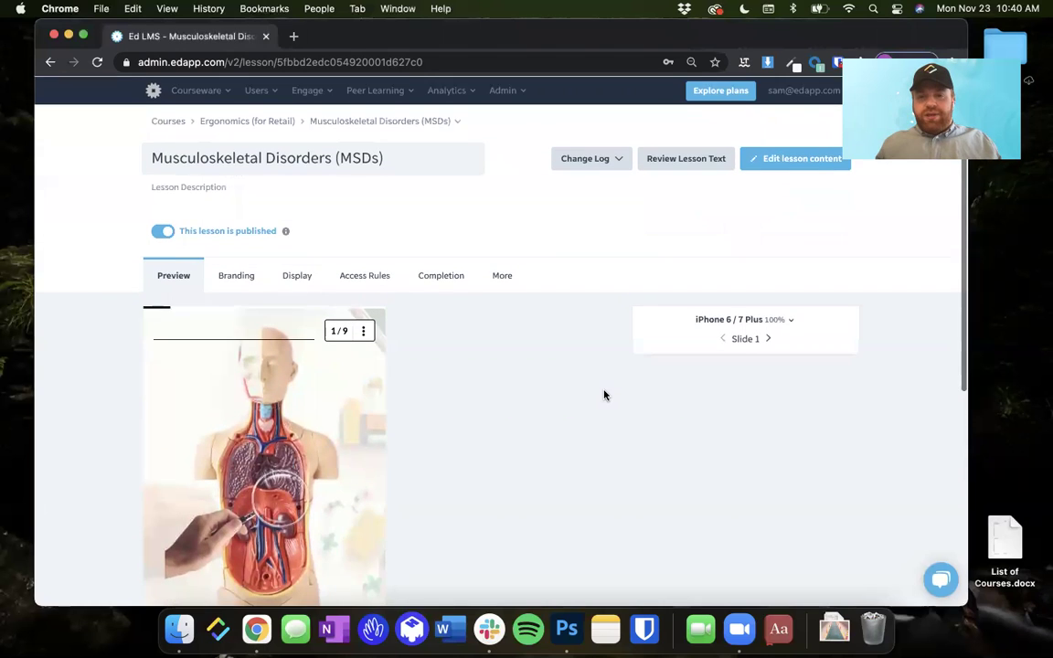
left_click(800, 162)
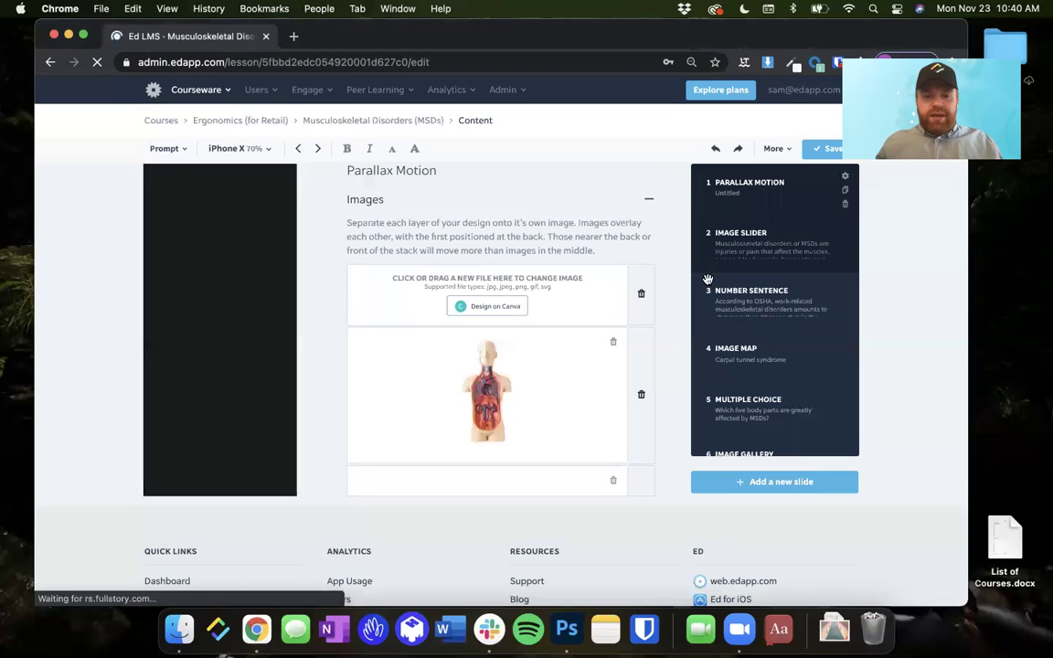
- Examine the separate image layers that make up the existing Parallax Motion slide and their stacking order
scroll(646, 292, "down", 4)
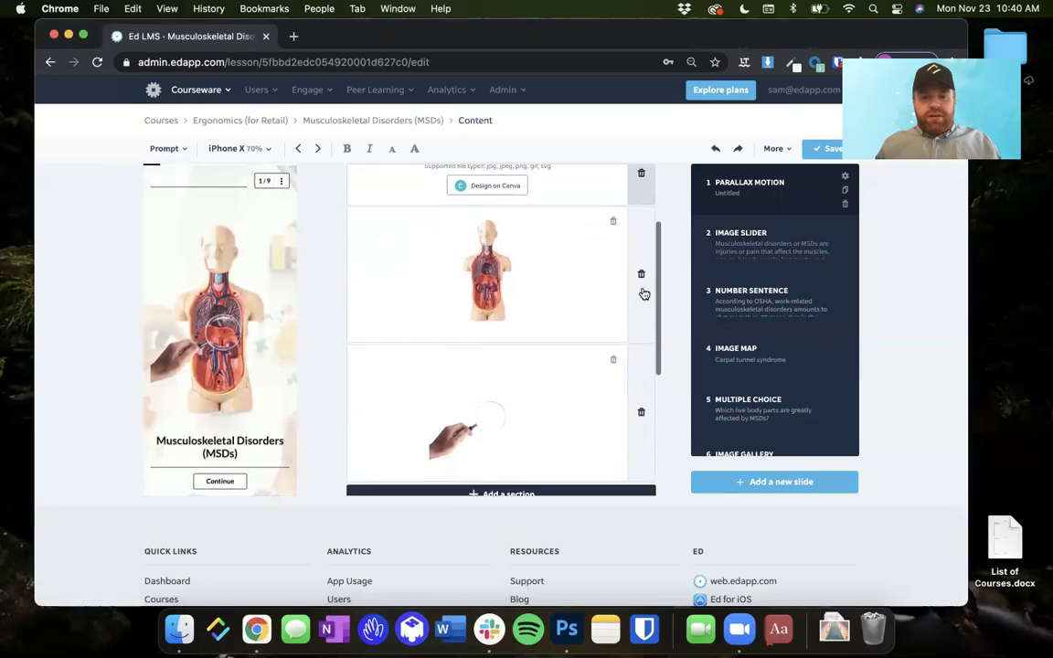
scroll(644, 293, "up", 5)
scroll(568, 291, "down", 5)
scroll(569, 291, "up", 3)
scroll(569, 291, "down", 4)
scroll(568, 290, "up", 3)
scroll(568, 291, "up", 1)
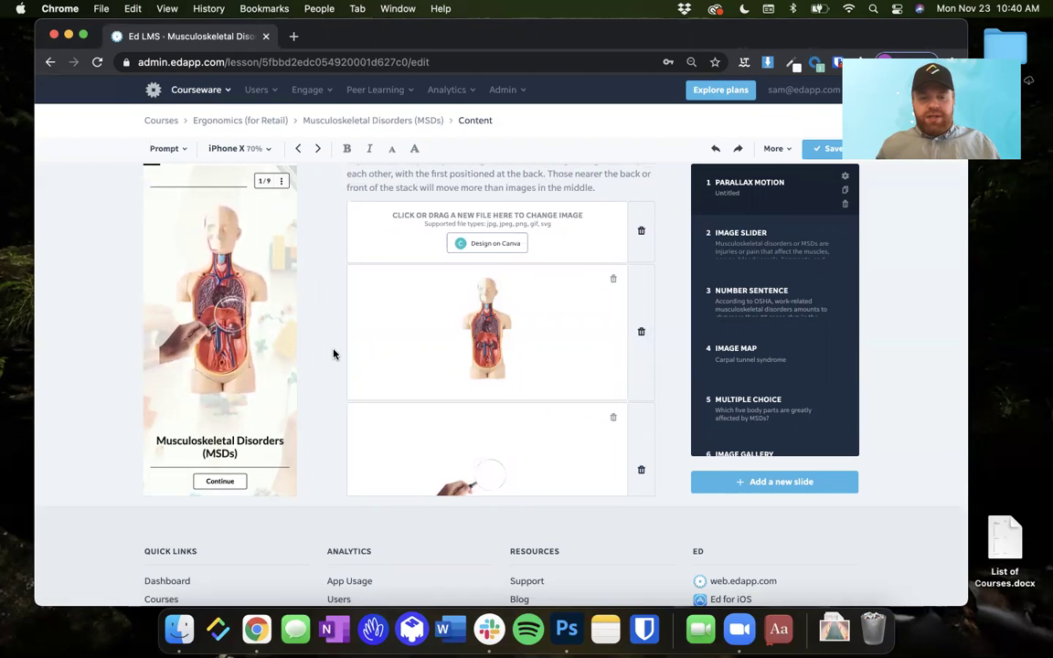
scroll(333, 353, "down", 2)
scroll(470, 314, "down", 2)
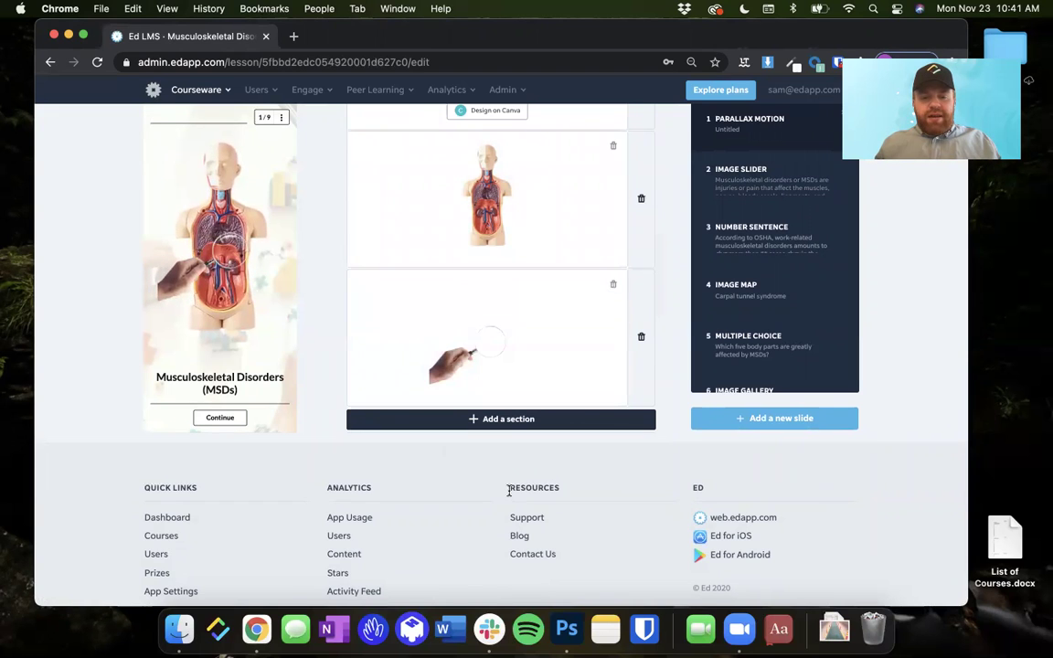
scroll(644, 345, "up", 1)
scroll(644, 345, "up", 3)
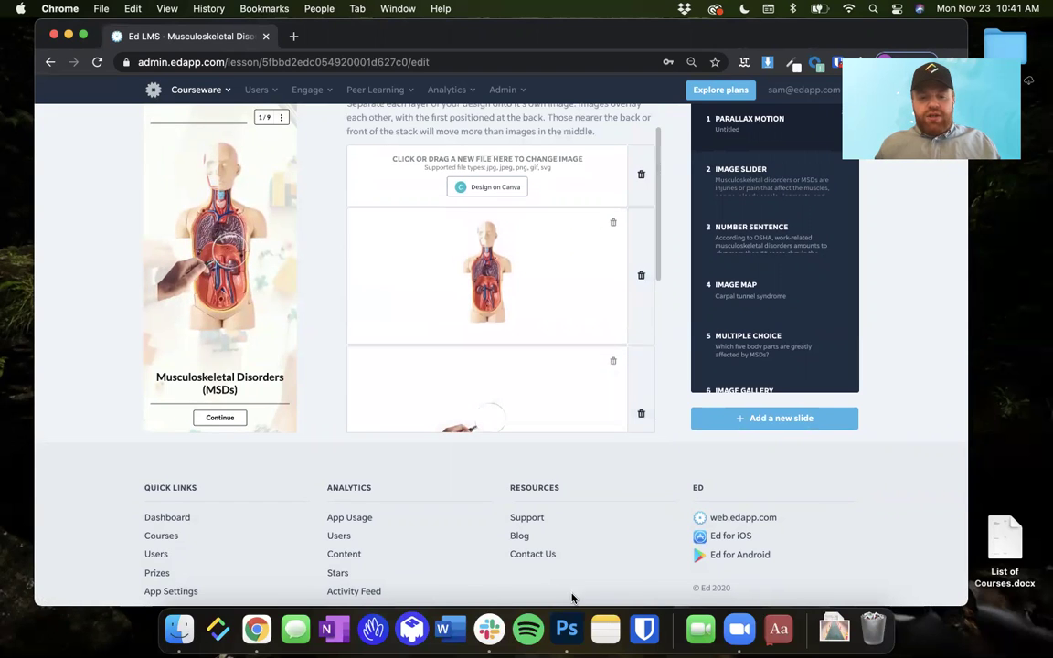
- Switch to Photoshop and view the two transparent PNG files used as the slide's layers
left_click(567, 629)
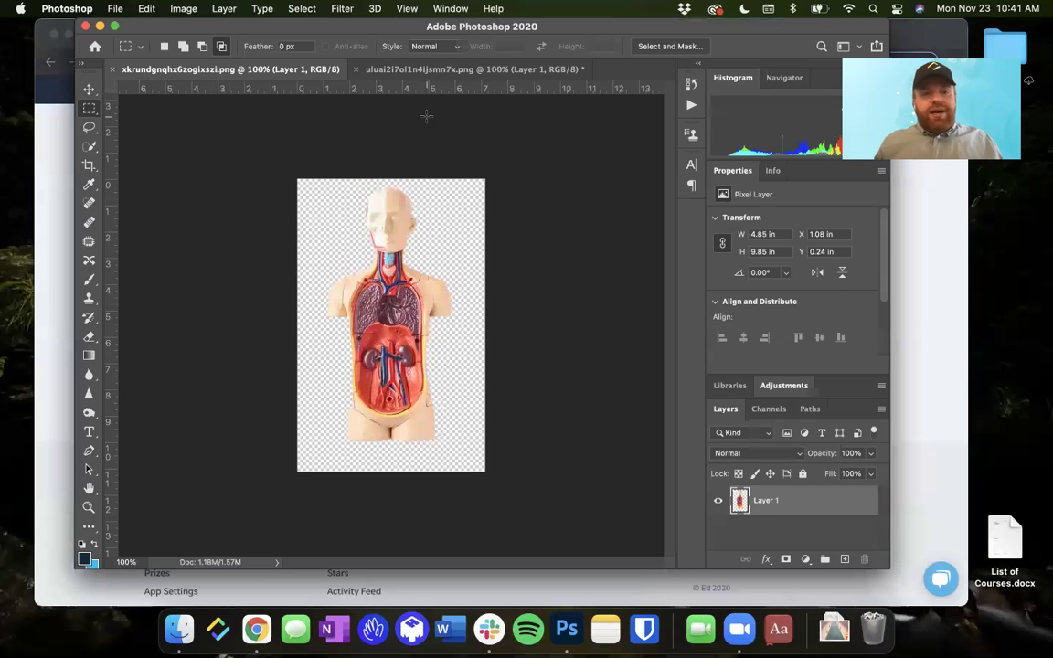
left_click(373, 74)
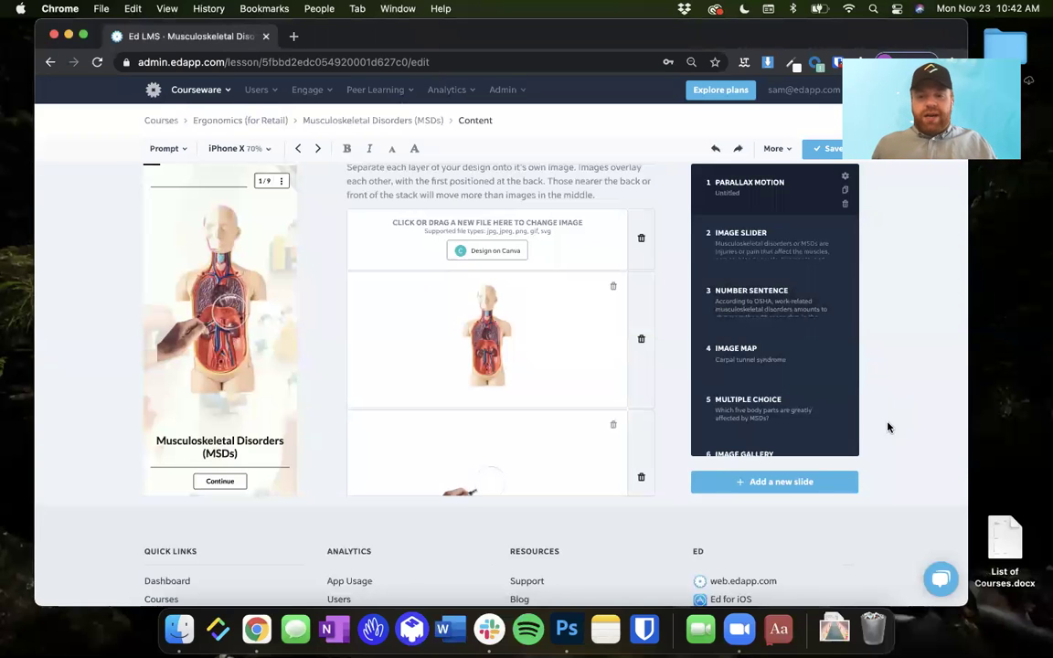
- Add a new slide to the lesson using the Parallax Motion content template
left_click(783, 482)
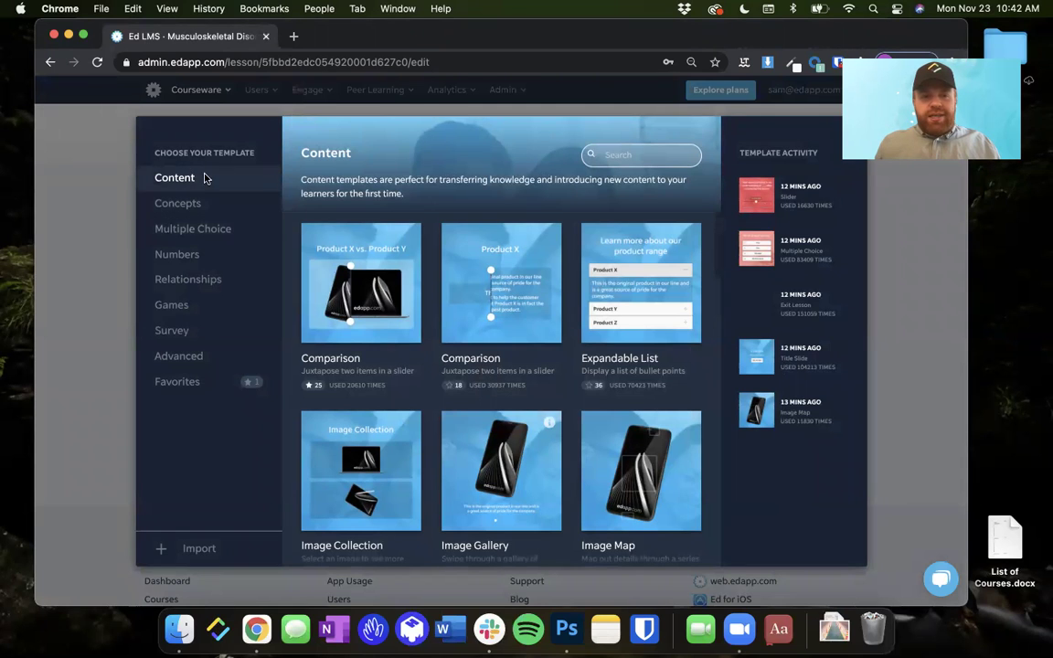
scroll(542, 414, "down", 15)
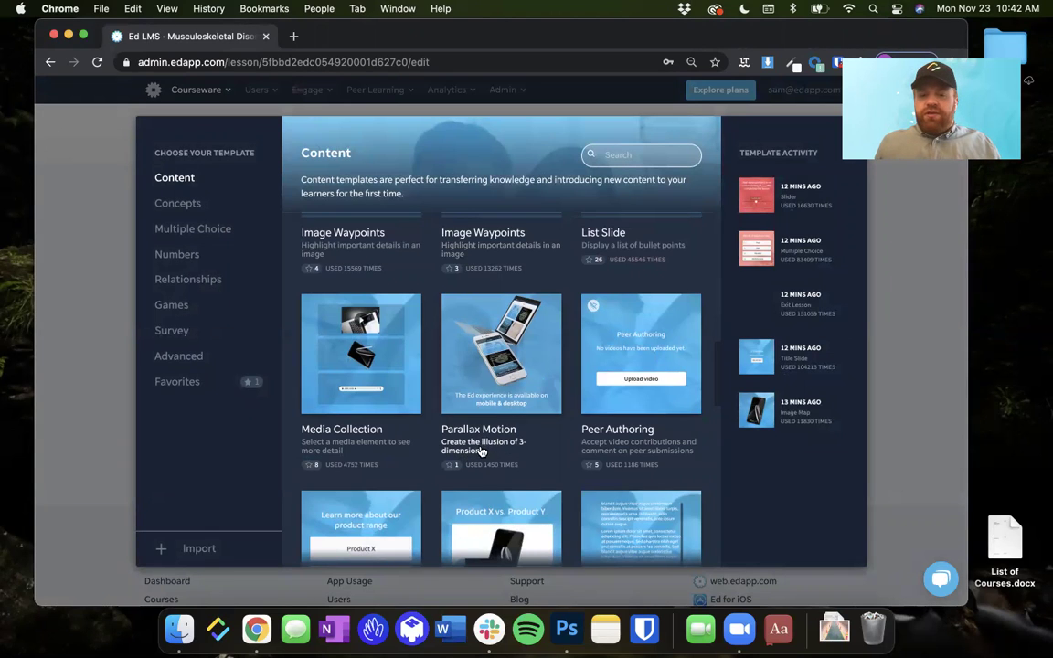
left_click(525, 379)
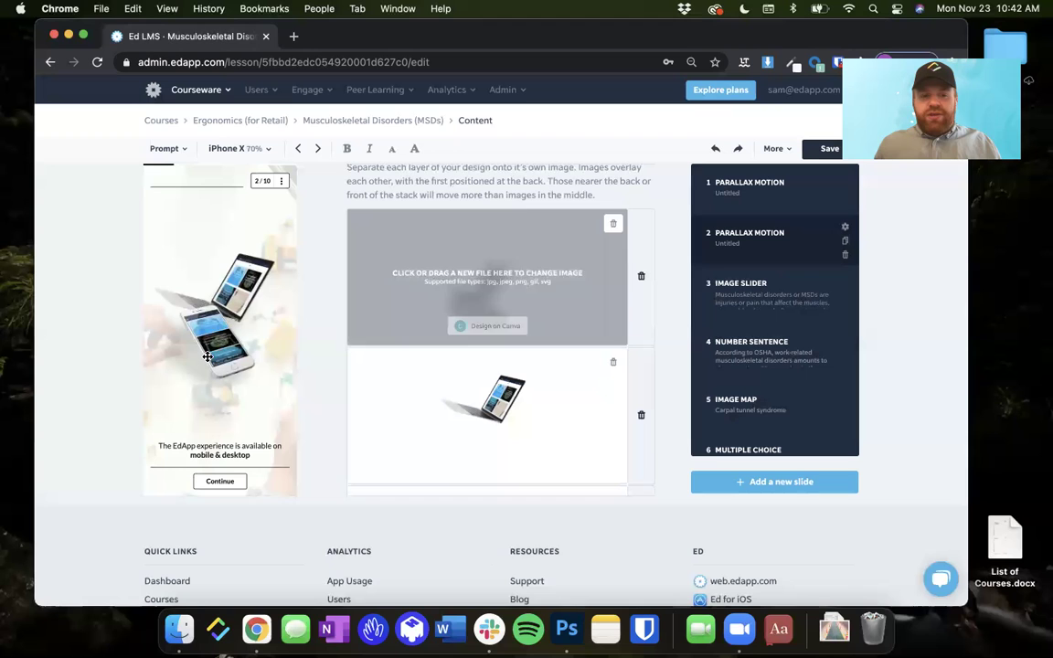
- Examine the sample image layers of the new Parallax Motion slide from back to front
scroll(507, 284, "down", 1)
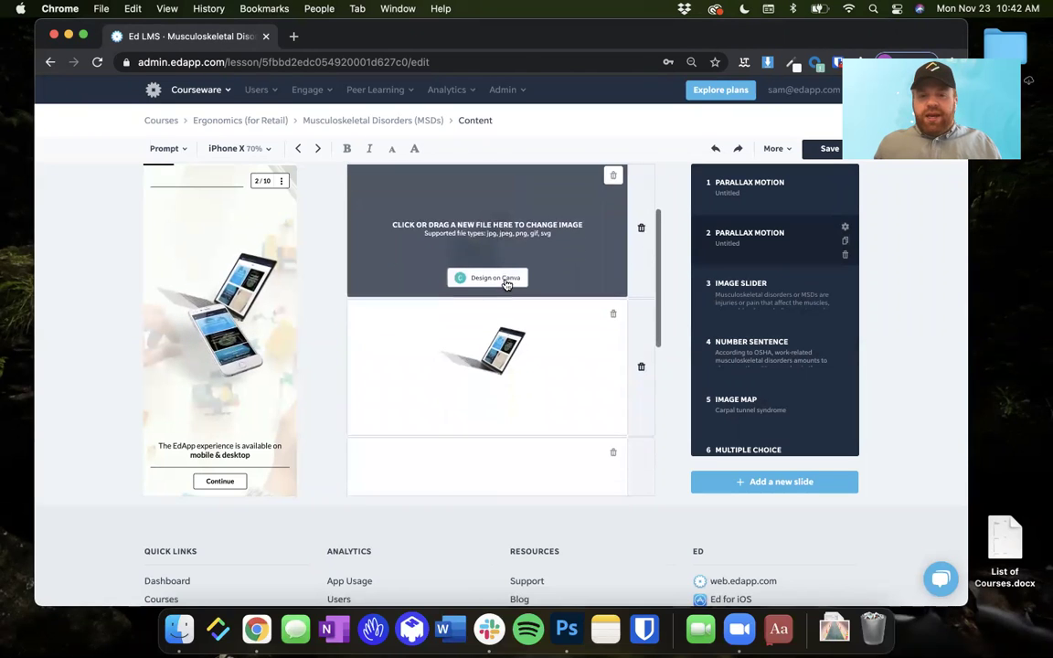
scroll(507, 284, "down", 1)
scroll(665, 336, "down", 2)
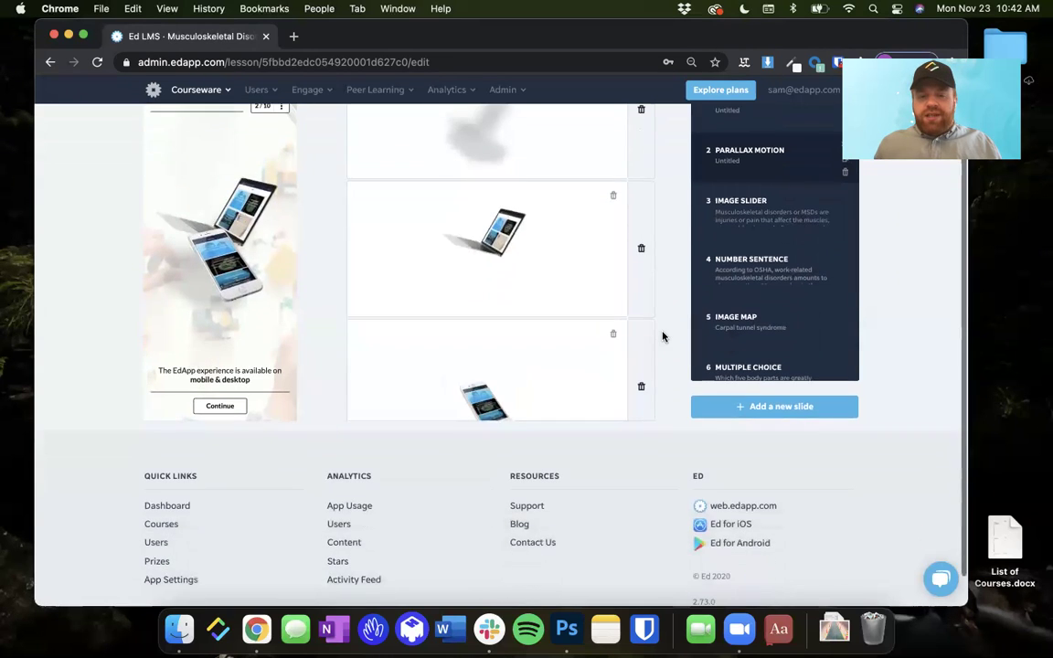
scroll(609, 292, "up", 3)
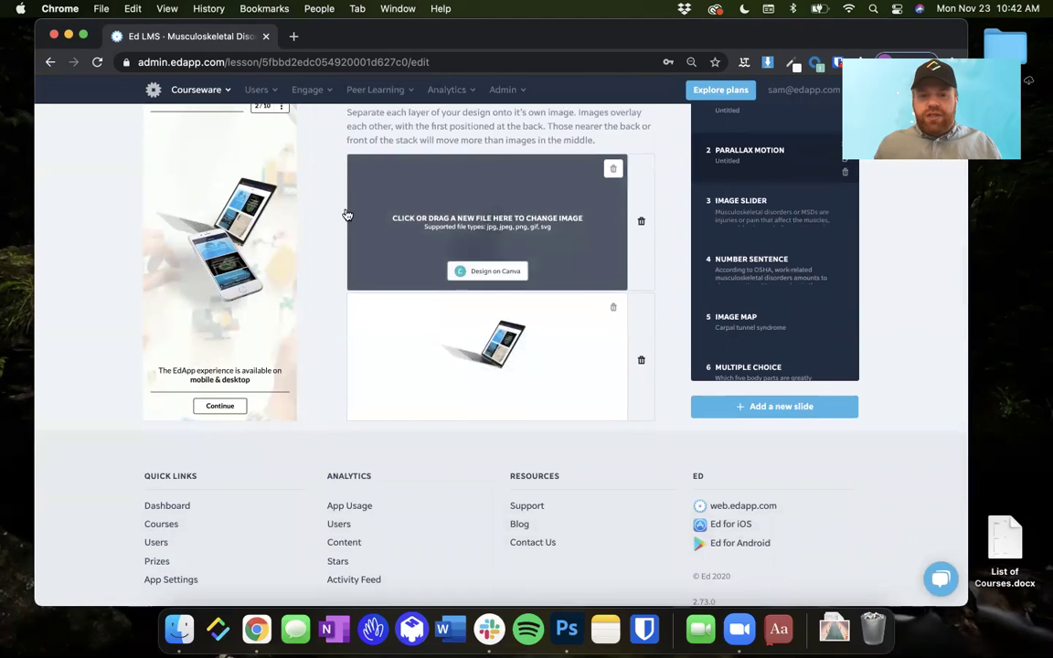
scroll(328, 235, "up", 2)
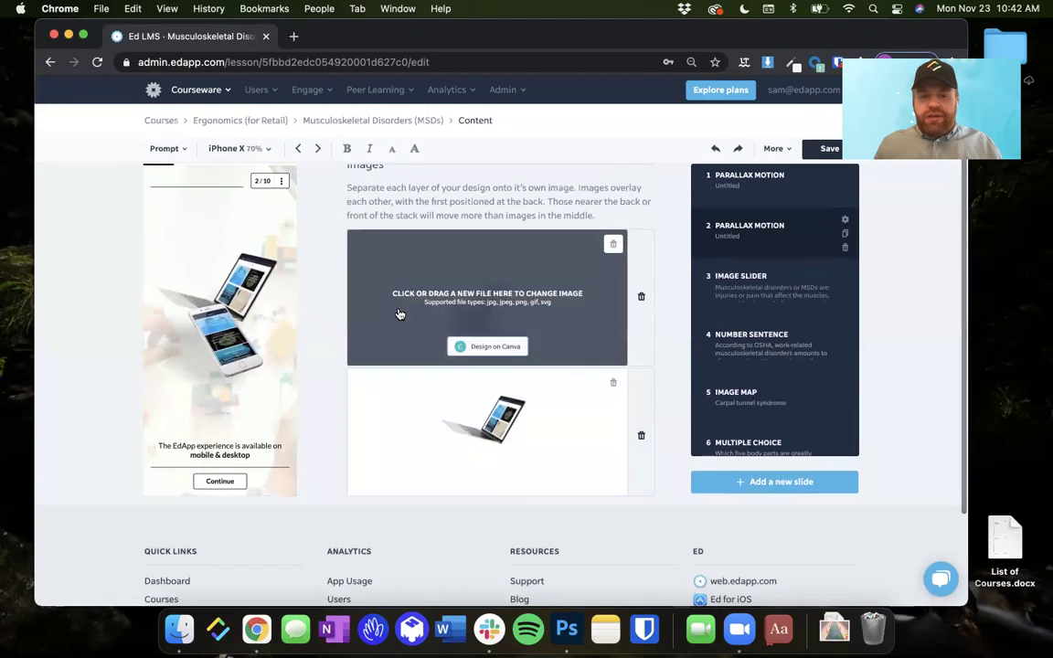
scroll(399, 320, "down", 3)
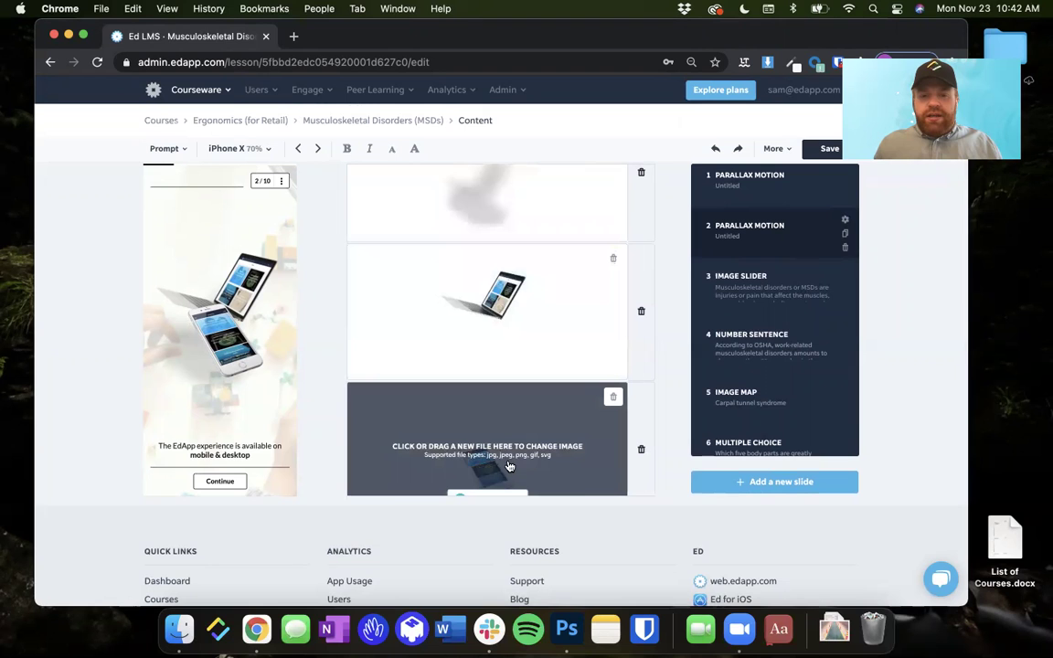
scroll(509, 464, "down", 1)
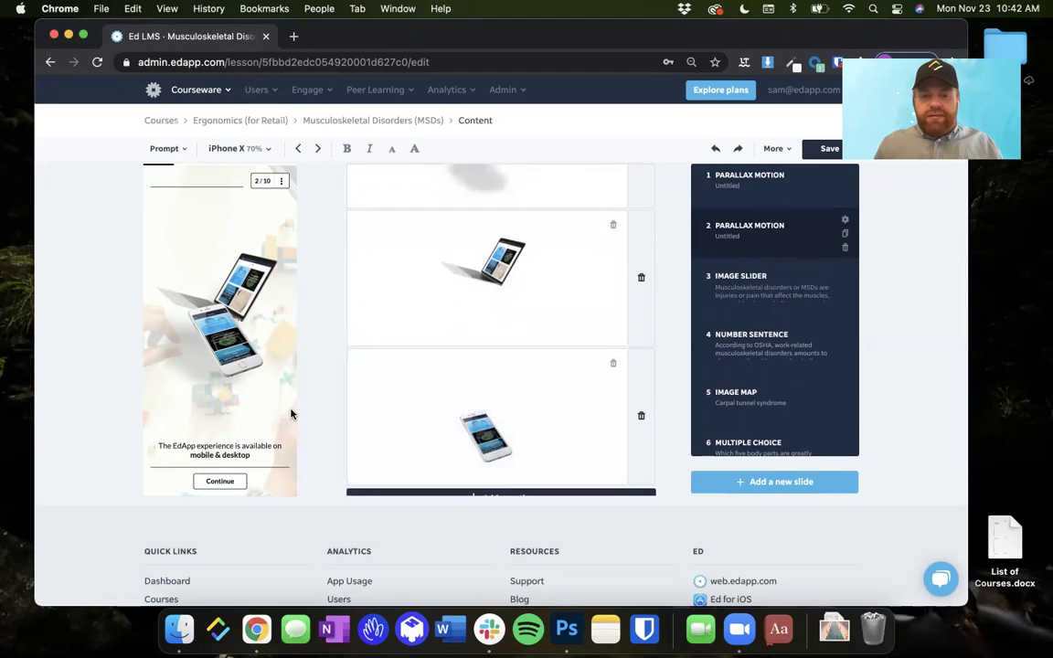
scroll(310, 341, "up", 1)
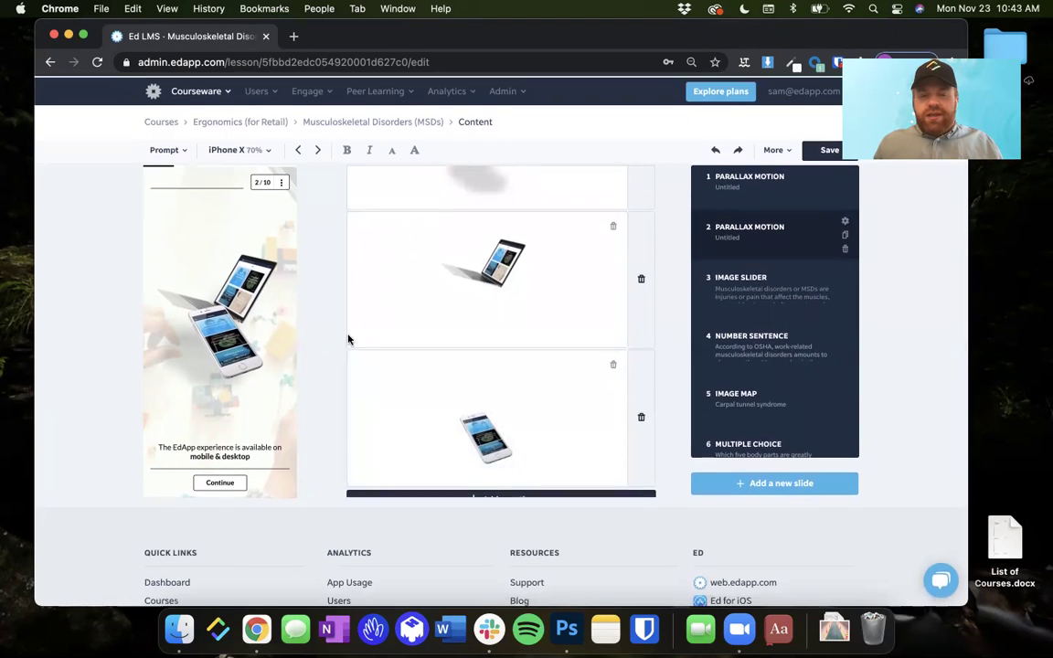
- Clear all three sample images from the new slide and delete the third image section
scroll(347, 339, "up", 5)
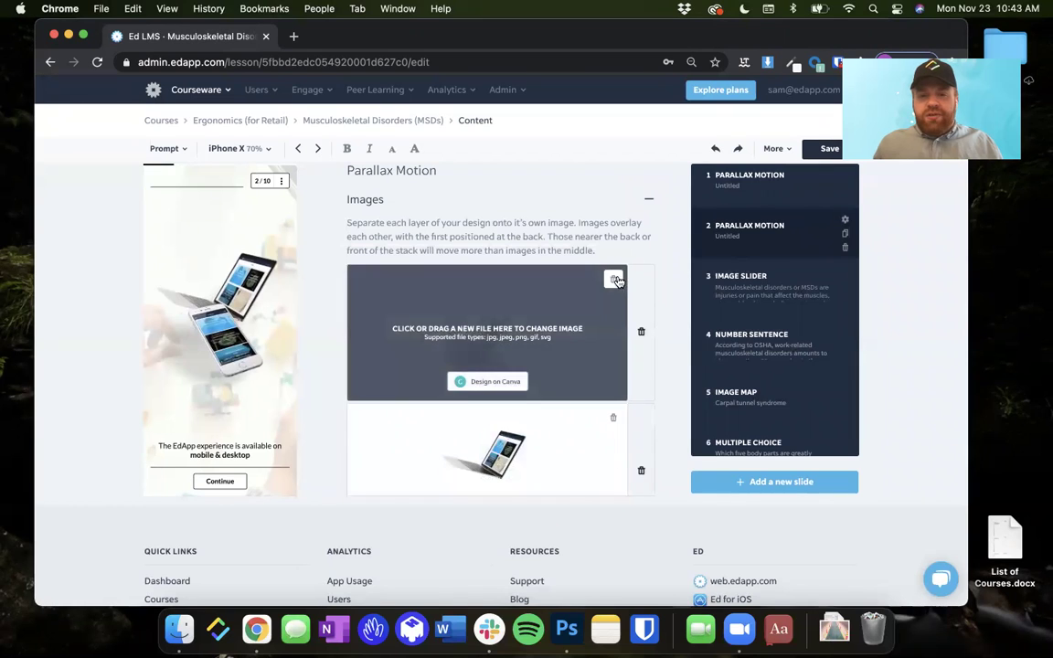
left_click(613, 280)
left_click(614, 341)
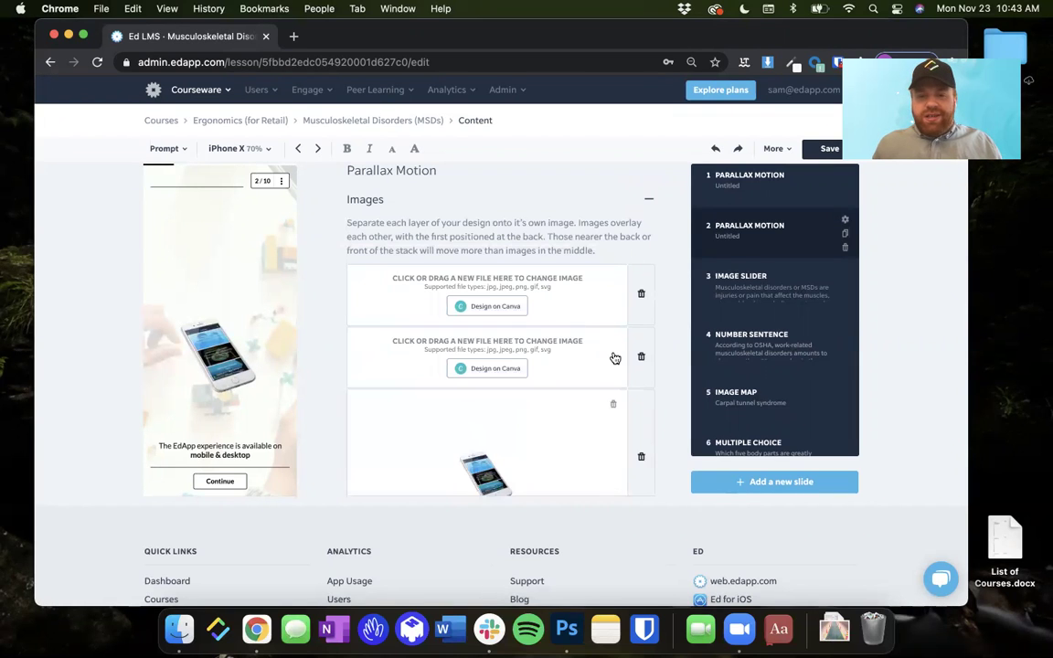
left_click(613, 405)
left_click(642, 419)
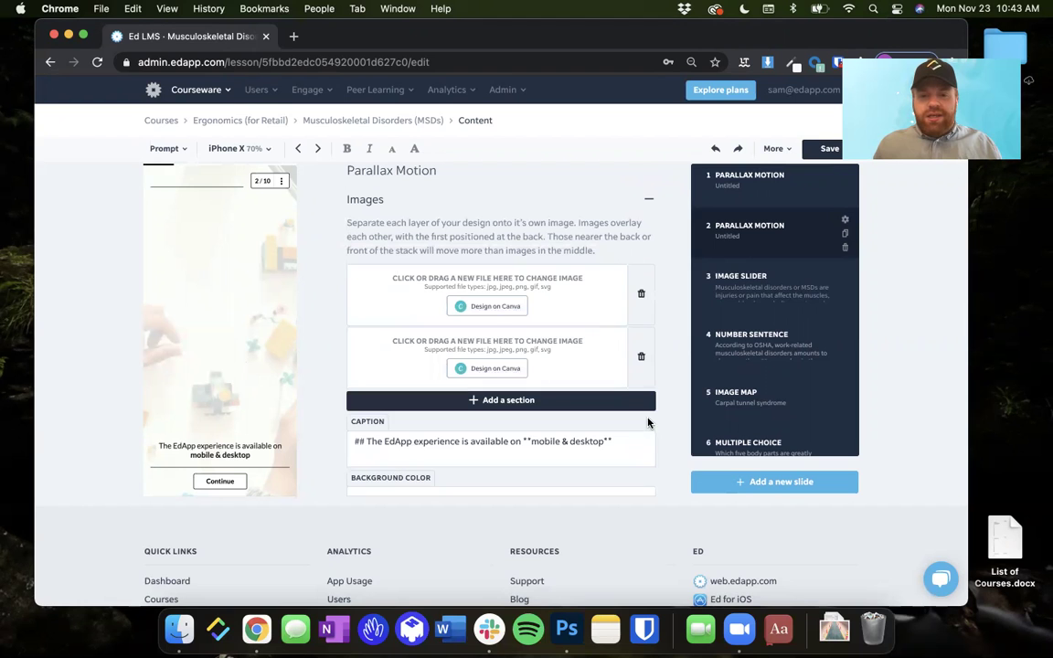
- Upload P1.png from the Desktop as the new slide's first, rearmost image layer
left_click(575, 288)
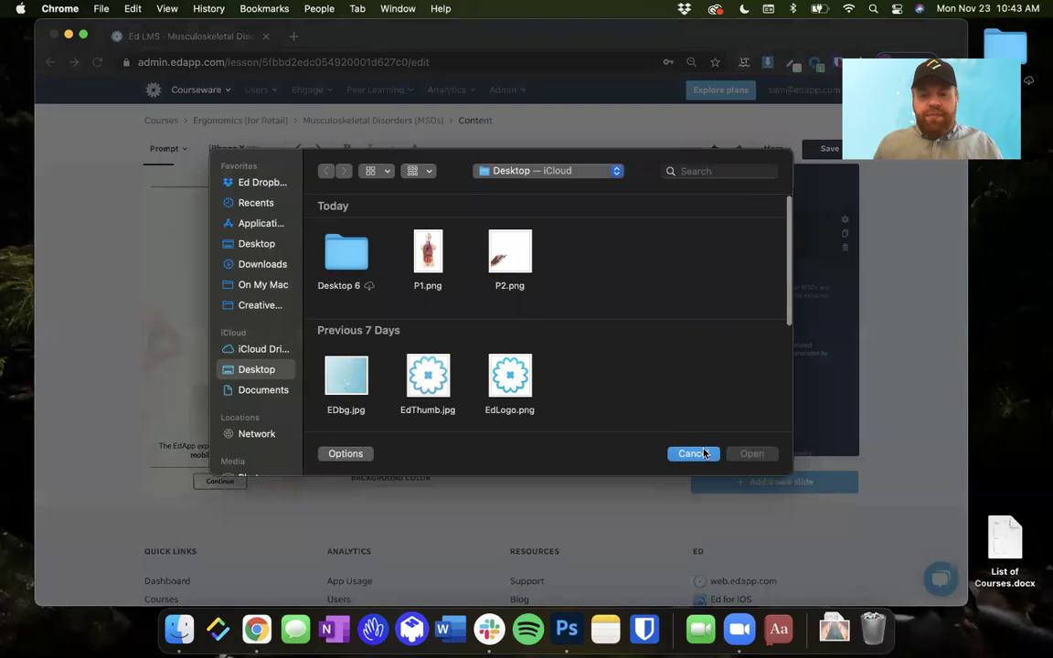
left_click(692, 453)
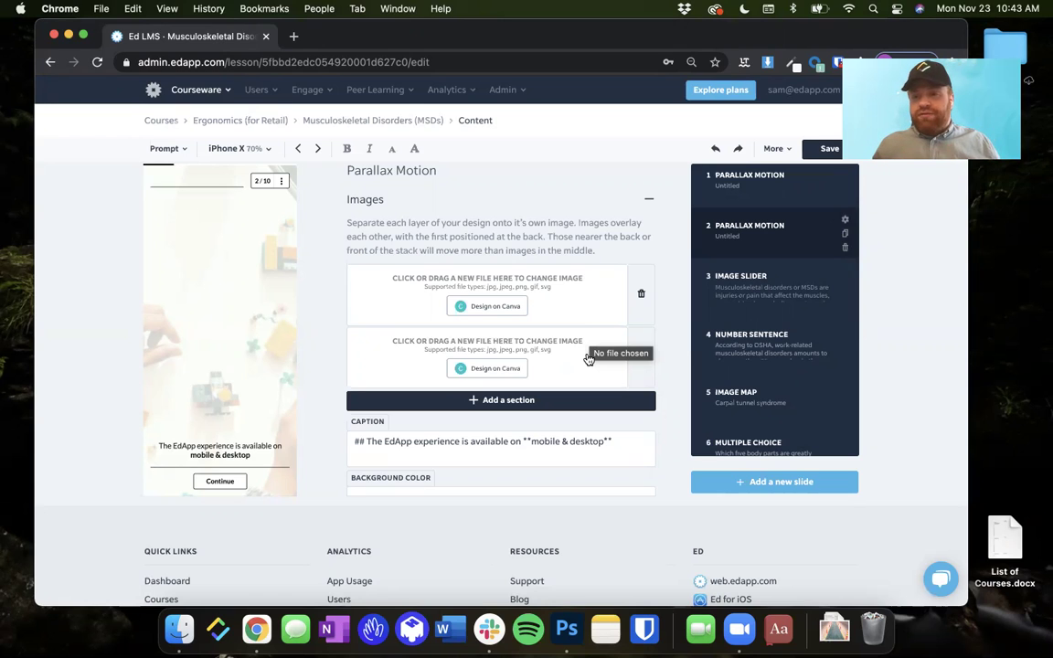
left_click(570, 279)
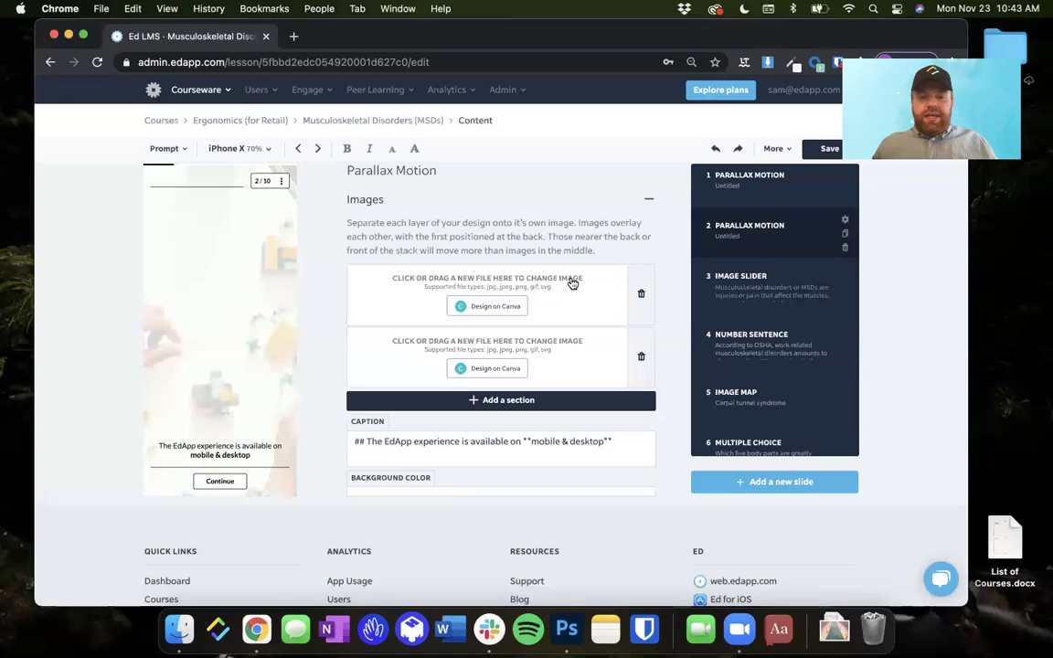
left_click(428, 251)
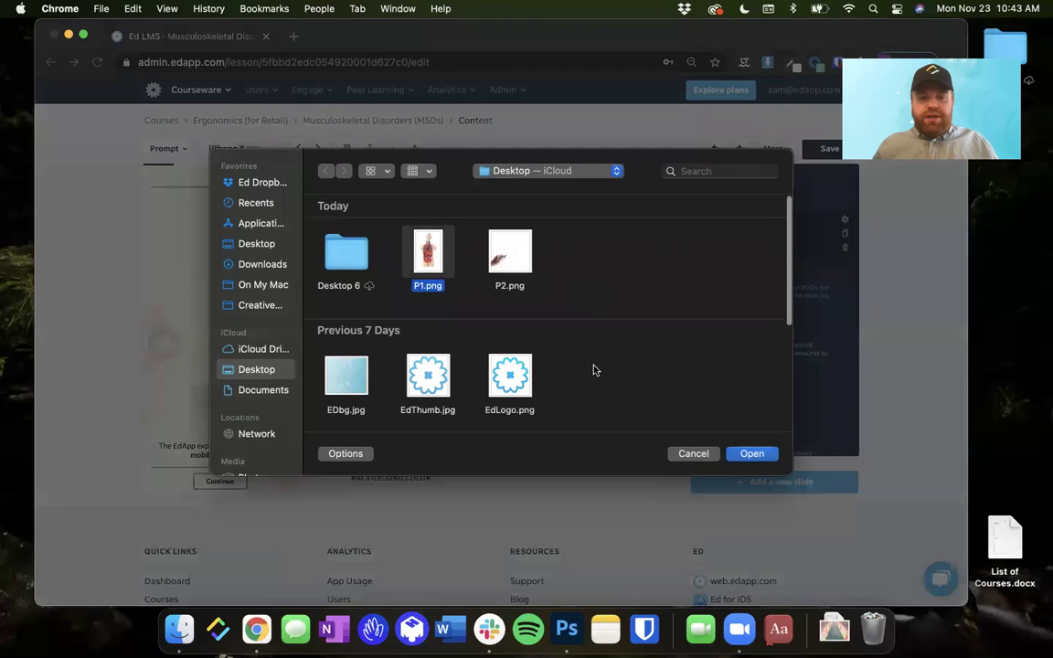
key("Return")
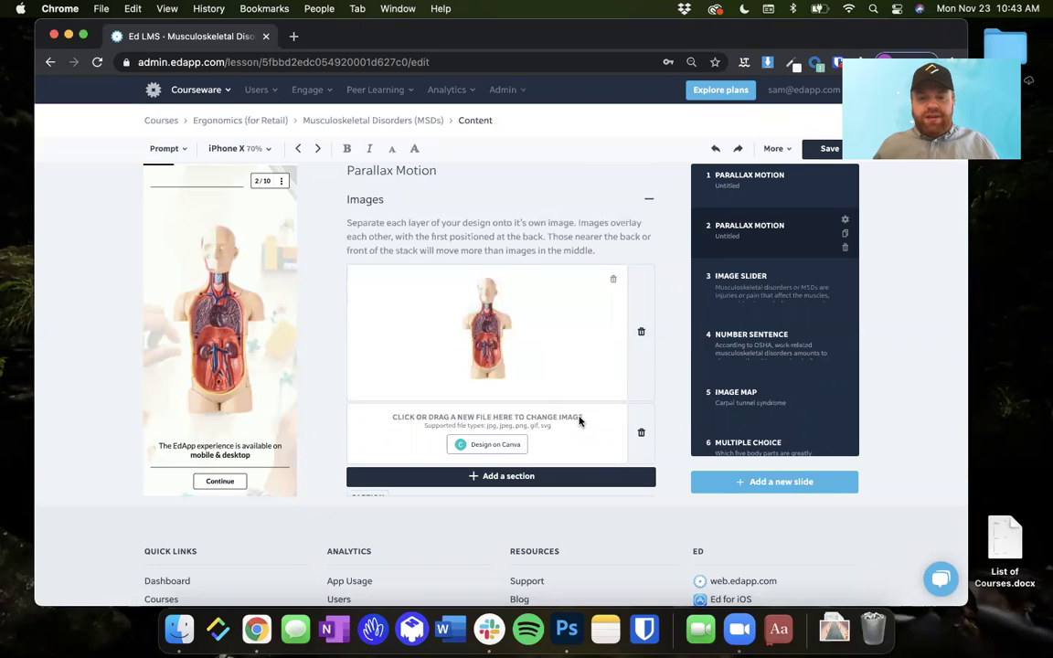
- Upload P2.png from the Desktop as the slide's second image layer
left_click(579, 423)
left_click(512, 257)
double_click(514, 263)
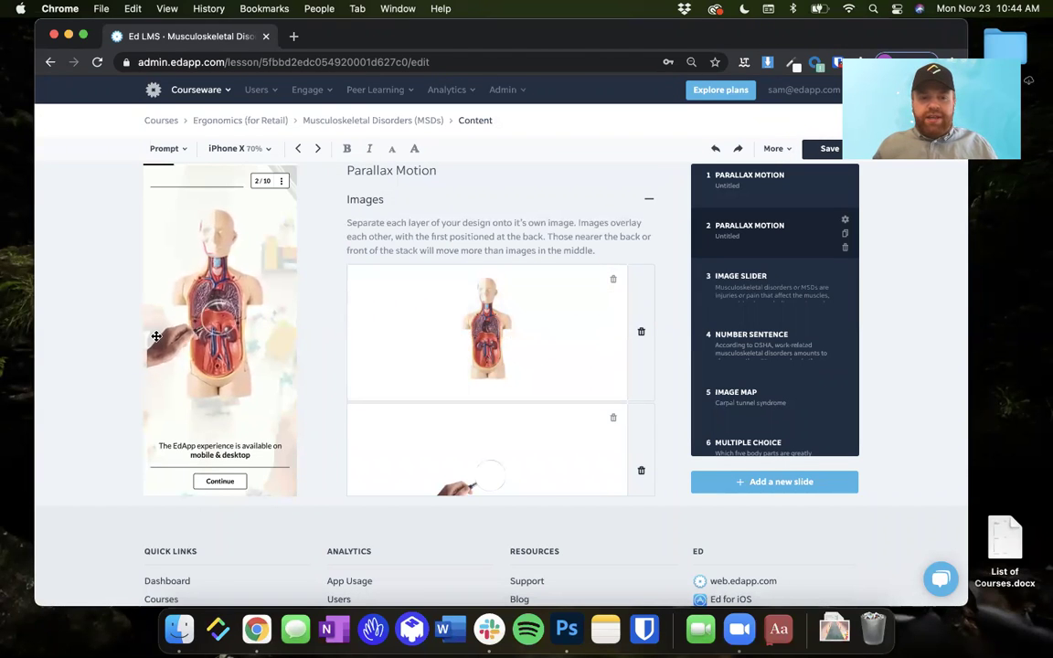
- Add a third image section to the slide and upload EdLogo.png as its frontmost layer
scroll(512, 353, "down", 3)
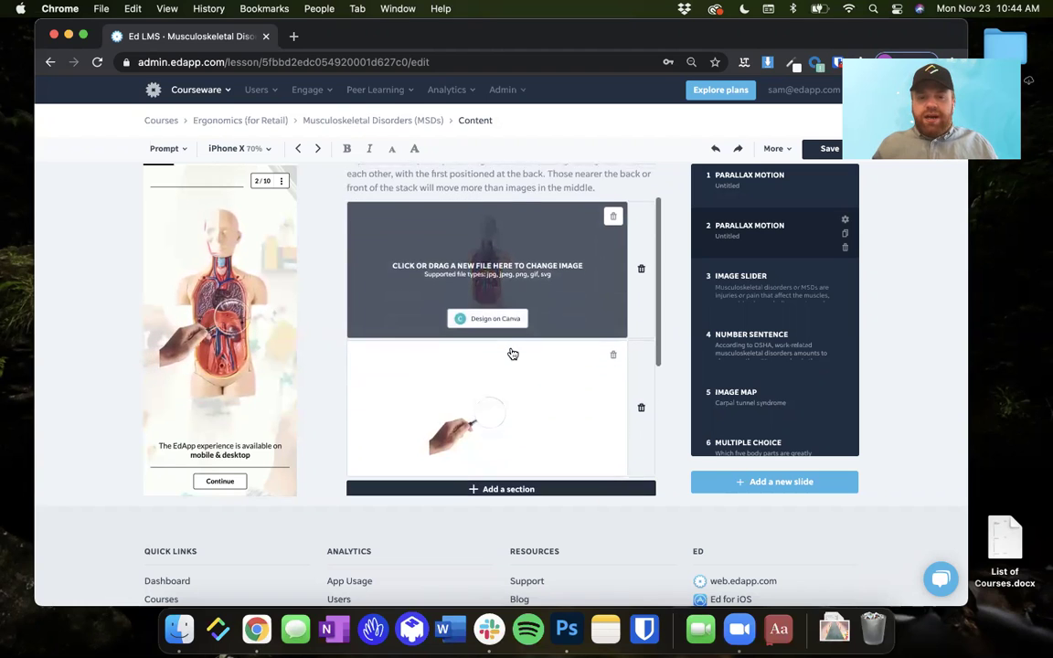
left_click(556, 445)
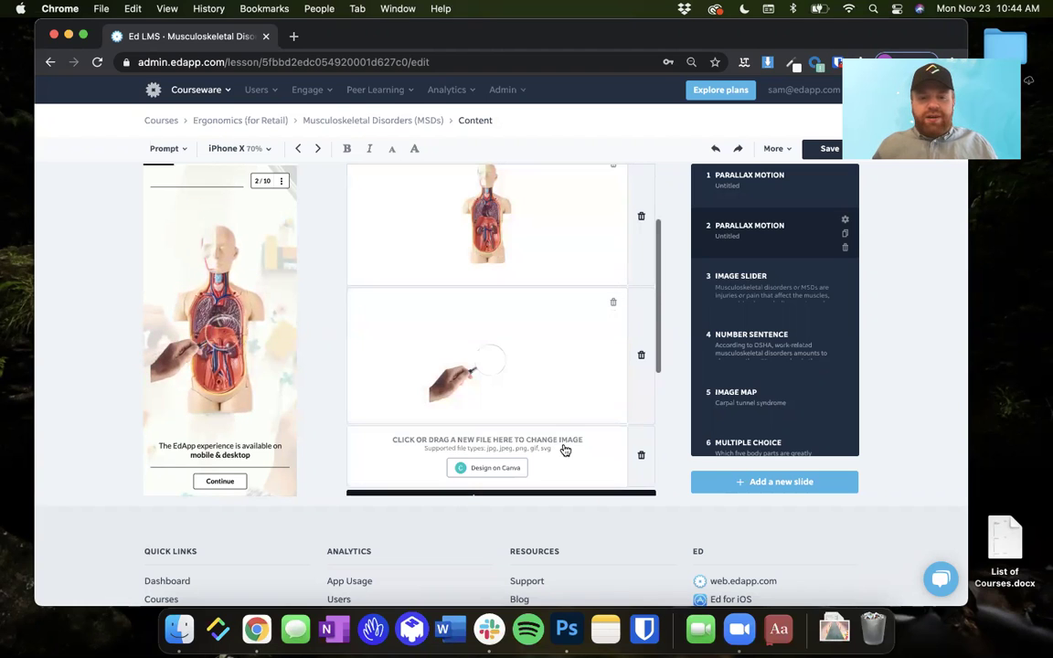
left_click(567, 449)
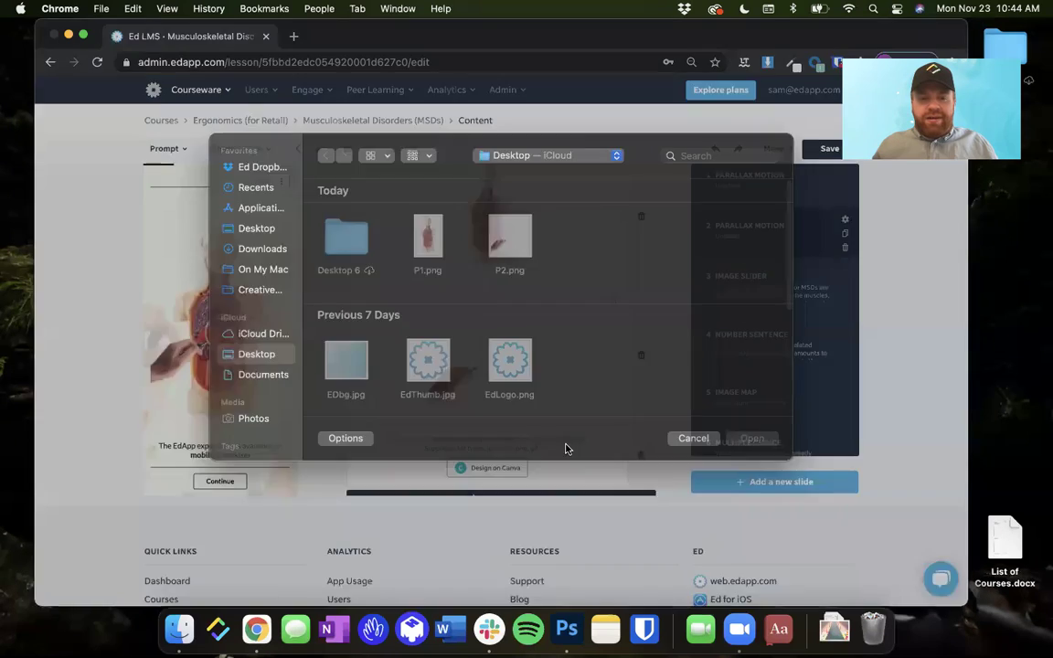
left_click(515, 374)
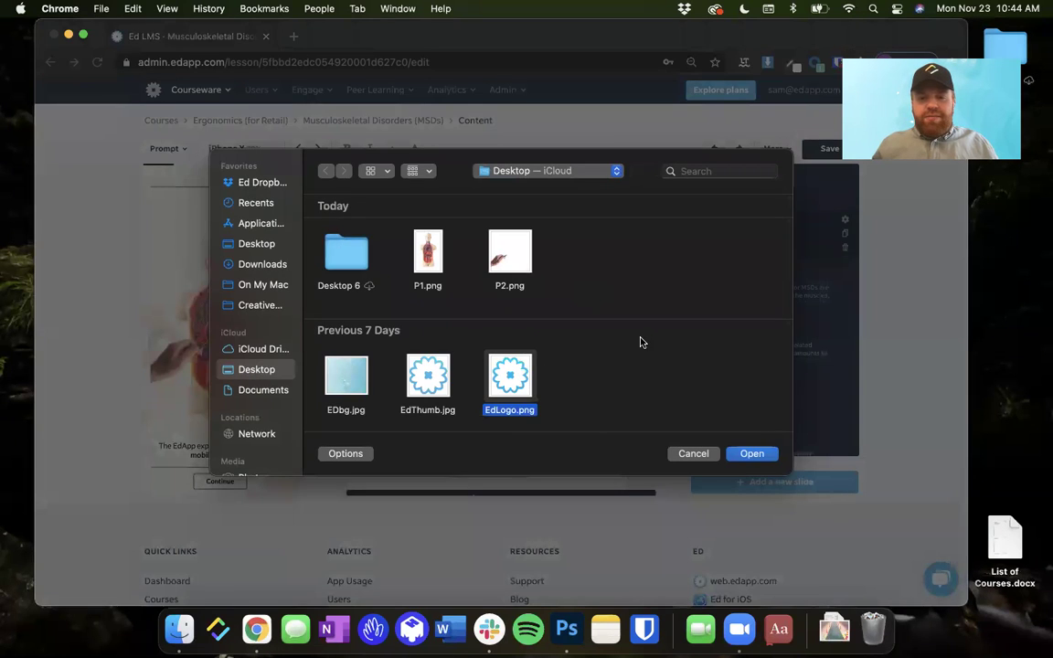
key("Return")
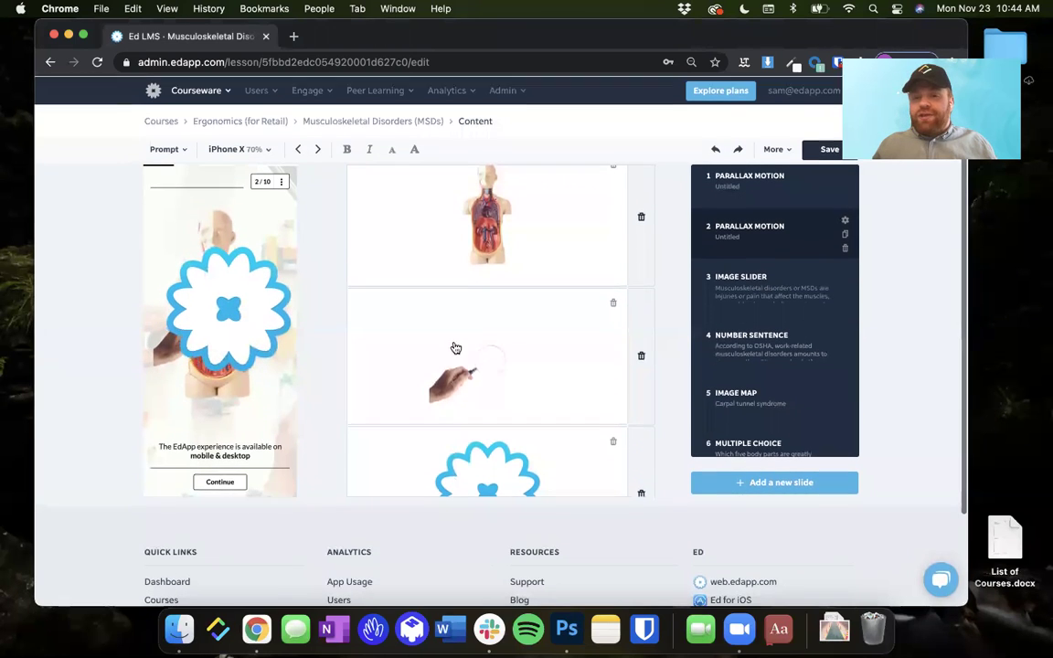
- Delete the third image section containing the EdLogo.png layer
scroll(453, 348, "down", 3)
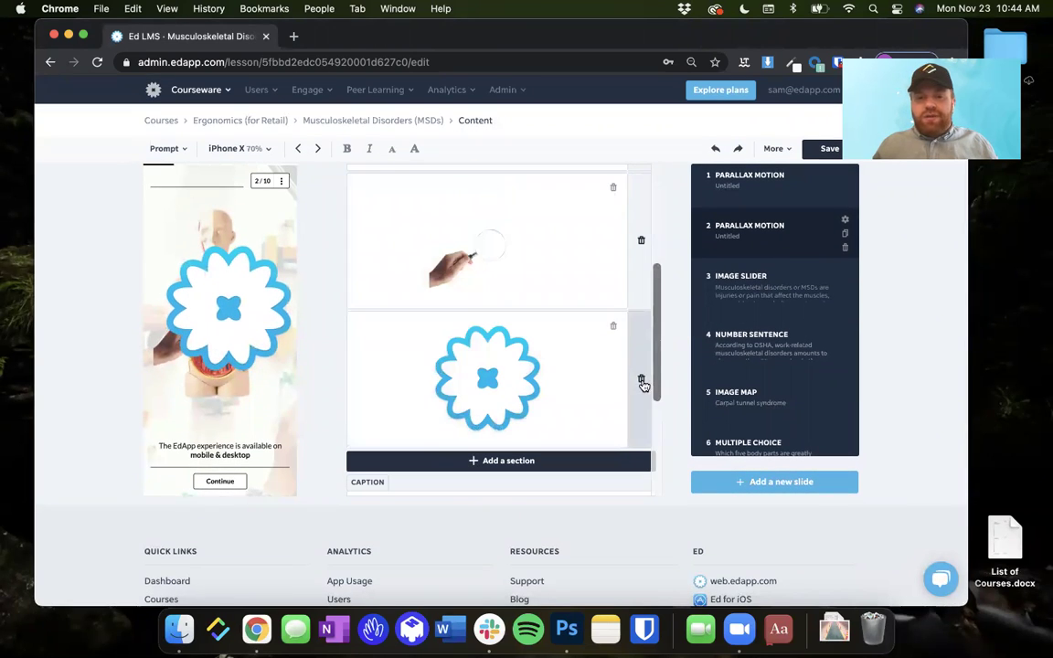
scroll(557, 371, "down", 3)
scroll(557, 371, "up", 5)
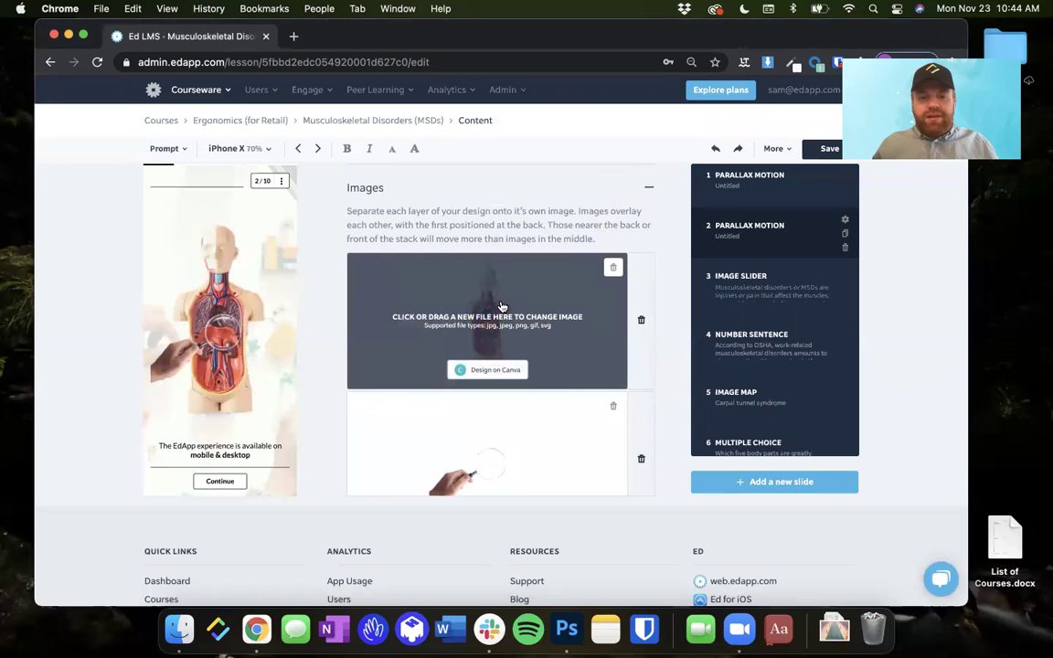
- Replace the image in the slide's first, rearmost layer with EdLogo.png
left_click(506, 298)
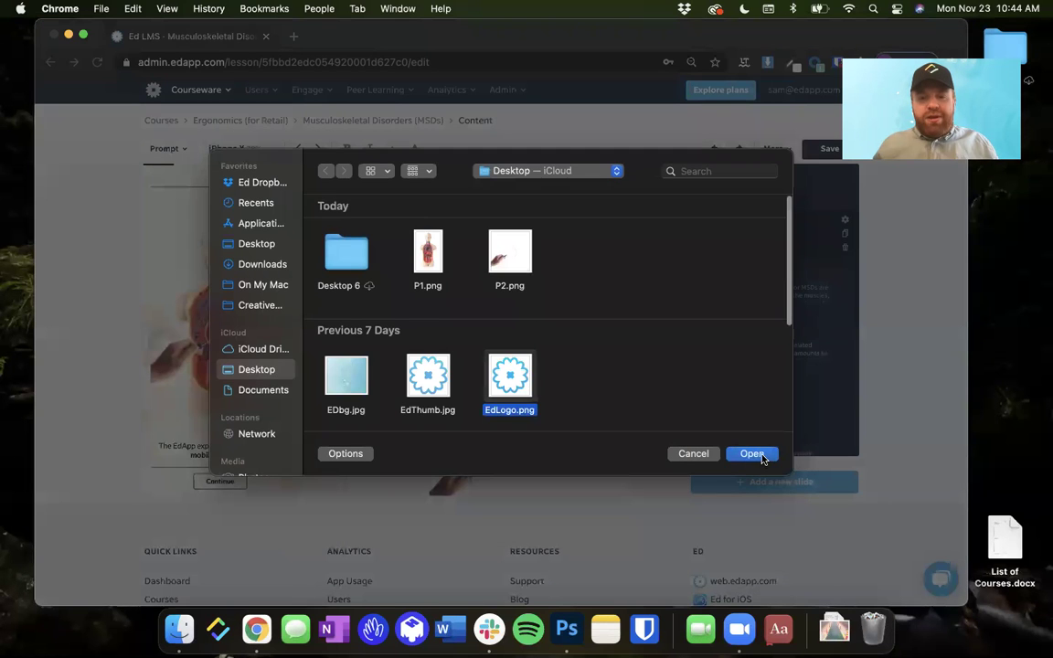
left_click(762, 458)
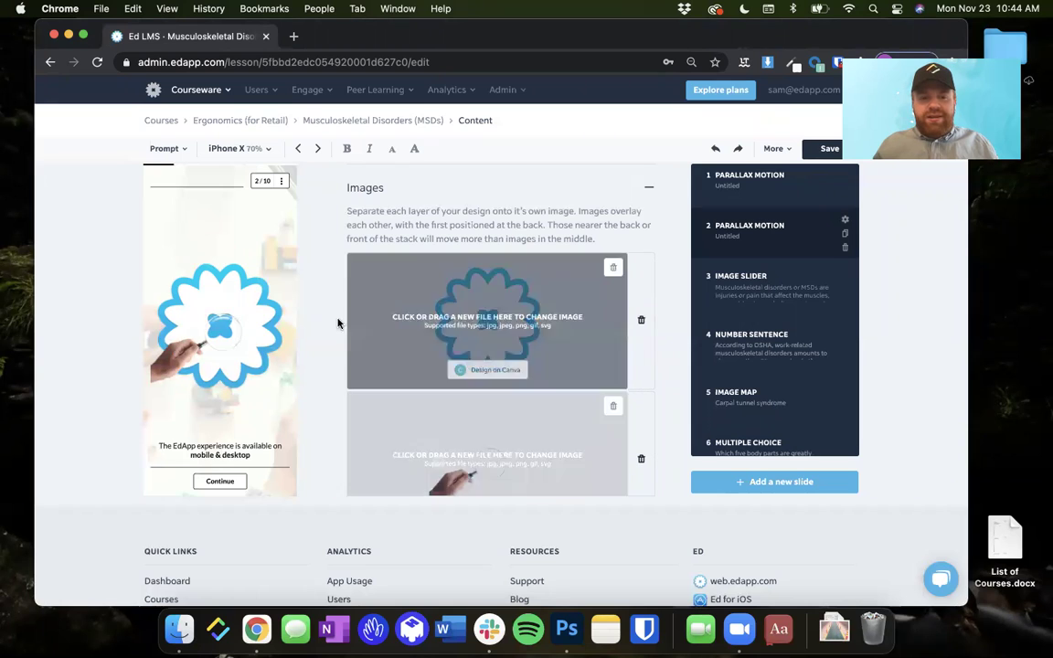